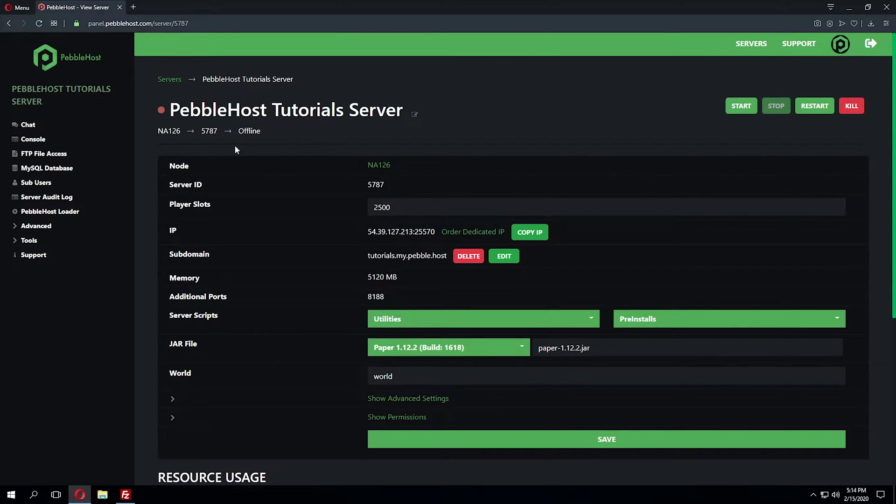
# - Bring up the tutorials server's FTP access details: address, port and username
pyautogui.click(44, 154)
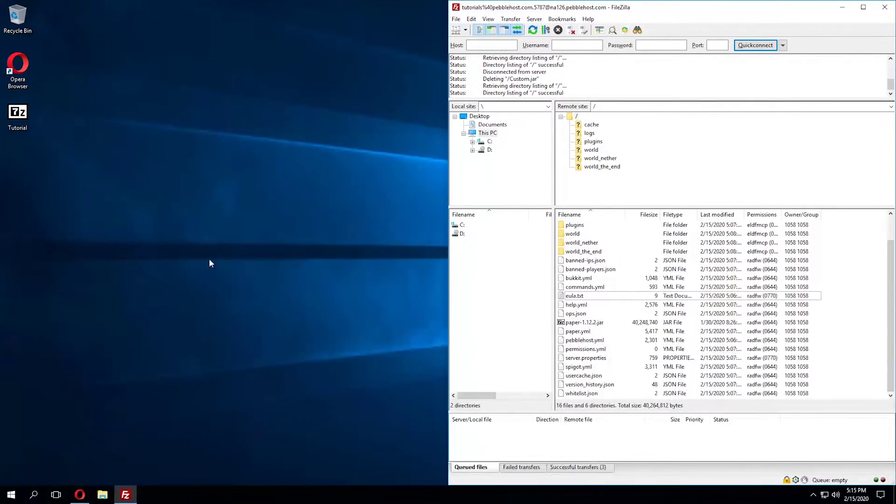
# - Rename the desktop Tutorial 7z archive to 'custom'
pyautogui.click(17, 116)
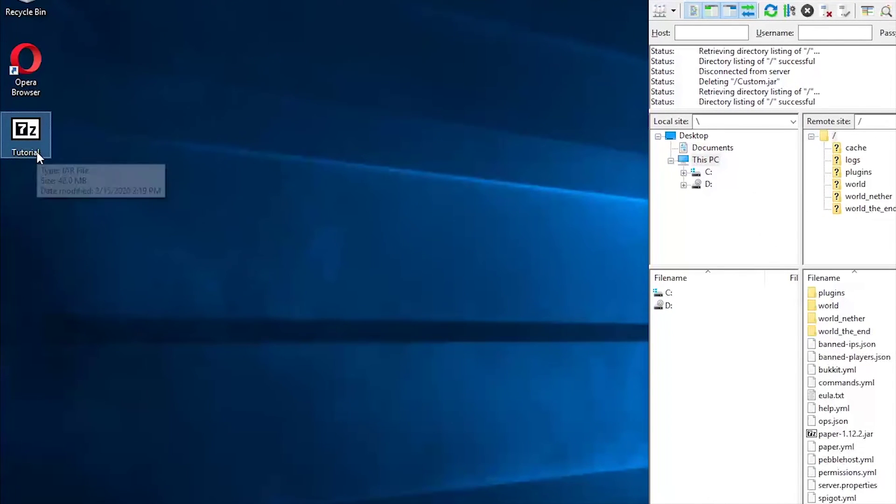
pyautogui.rightClick(37, 140)
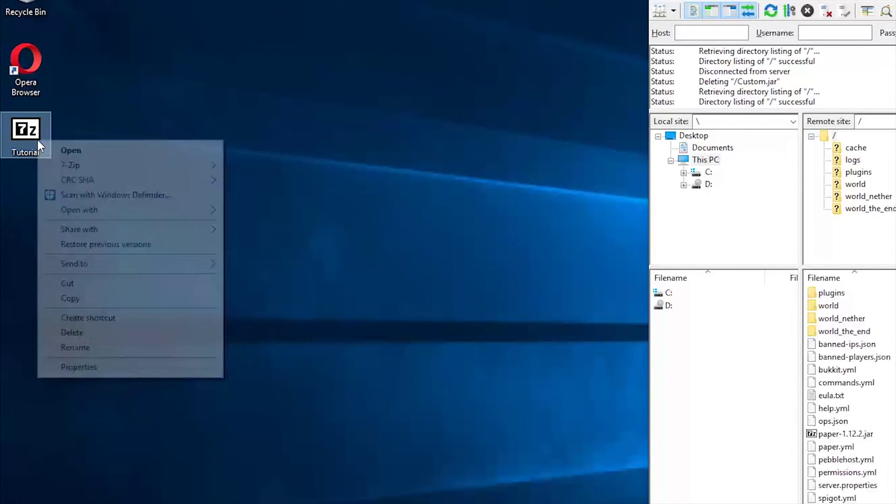
pyautogui.click(75, 348)
pyautogui.write('custom')
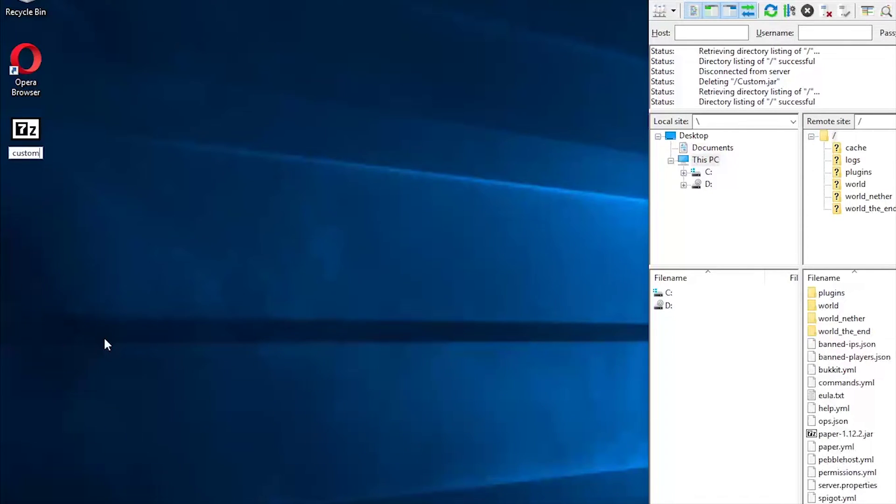
pyautogui.press('Return')
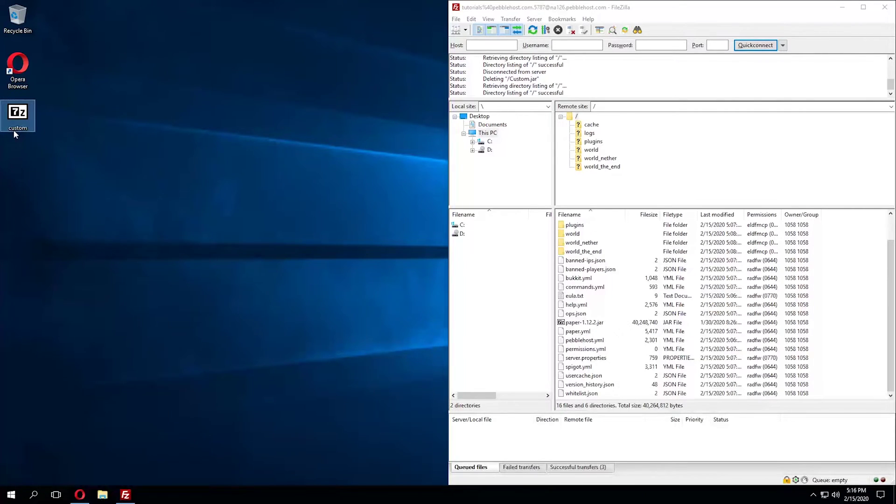
# - Upload the custom file to the server root as custom.jar and confirm it is listed
pyautogui.moveTo(18, 116); pyautogui.dragTo(846, 272)
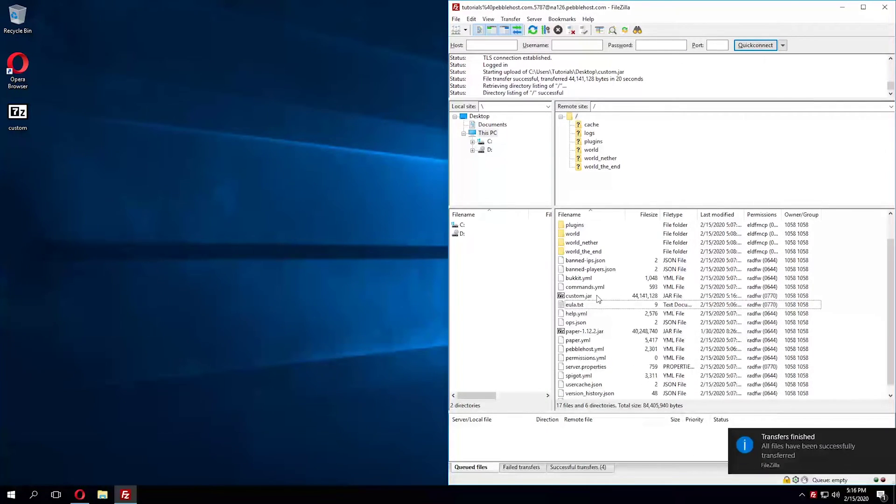
pyautogui.click(605, 297)
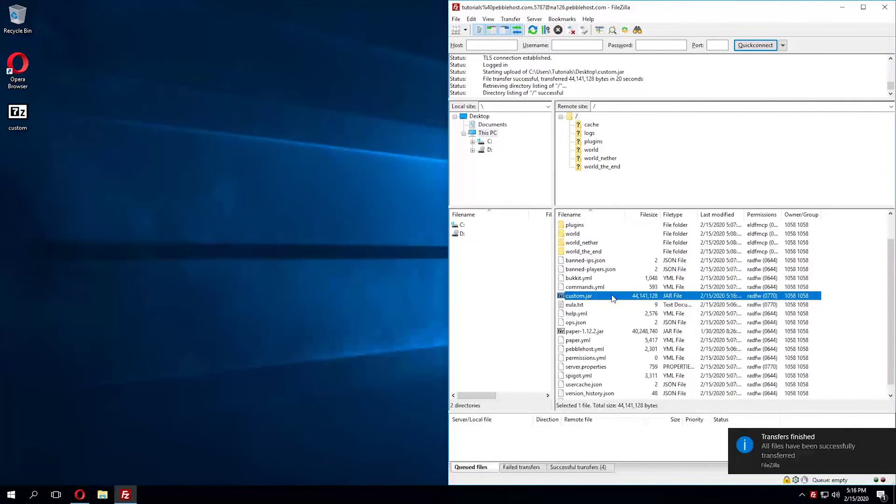
# - Select custom.jar from the Other JAR options for the server, then go to the console
pyautogui.click(79, 495)
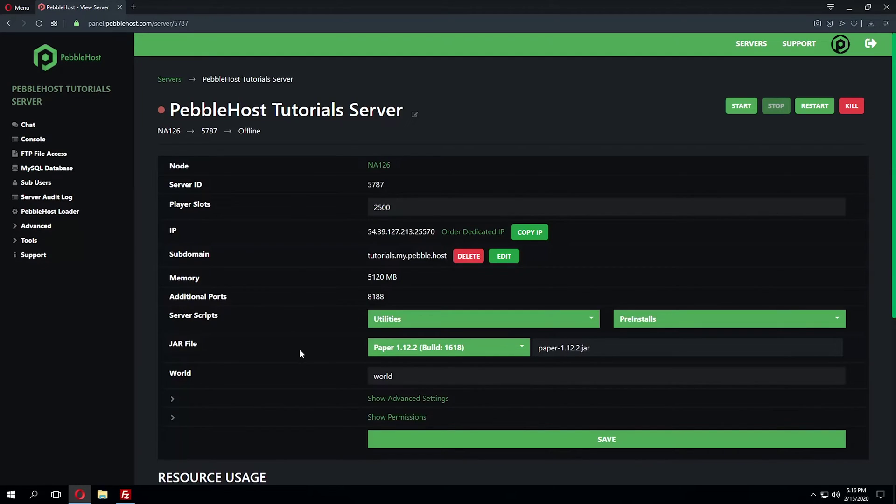
pyautogui.scroll(-2, 301, 357)
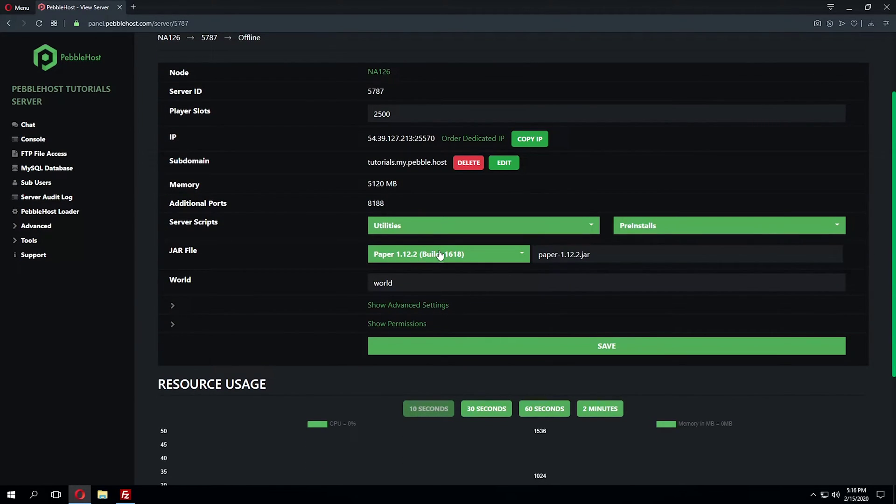
pyautogui.click(512, 257)
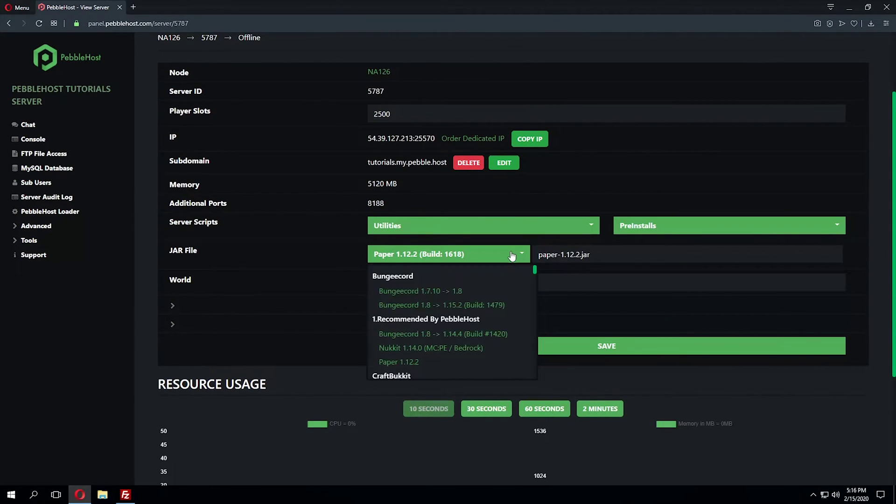
pyautogui.scroll(-3, 495, 302)
pyautogui.scroll(-4, 495, 301)
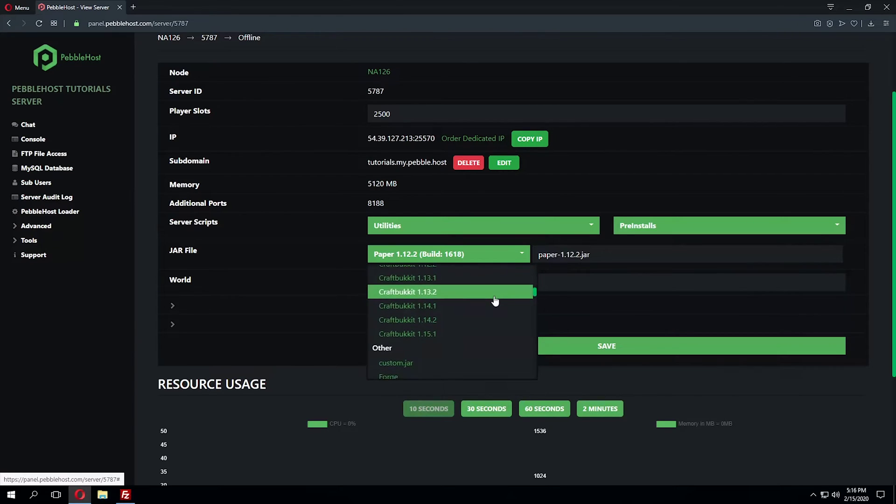
pyautogui.scroll(1, 470, 291)
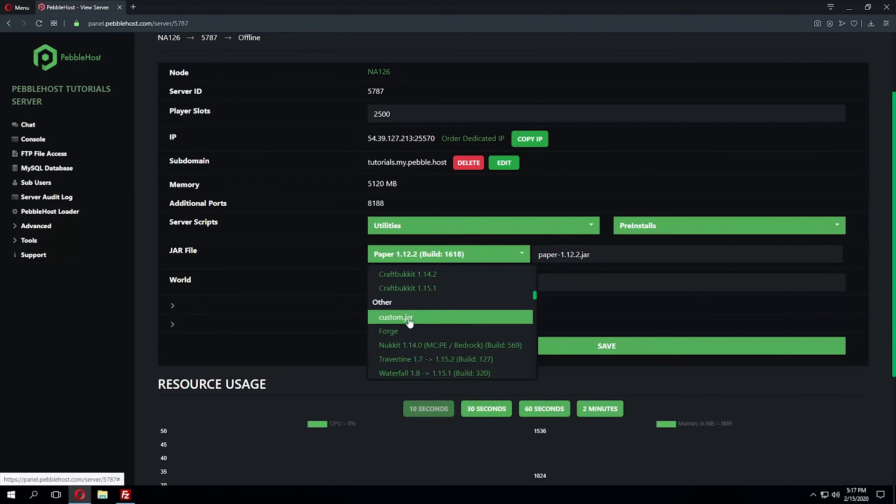
pyautogui.click(439, 319)
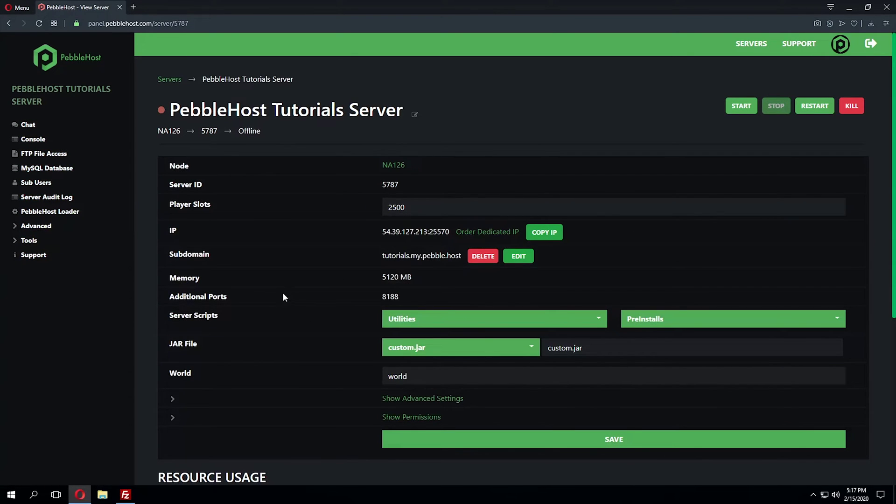
pyautogui.click(33, 139)
# - Start the server and wait until startup completes with 0/2500 players online
pyautogui.click(740, 105)
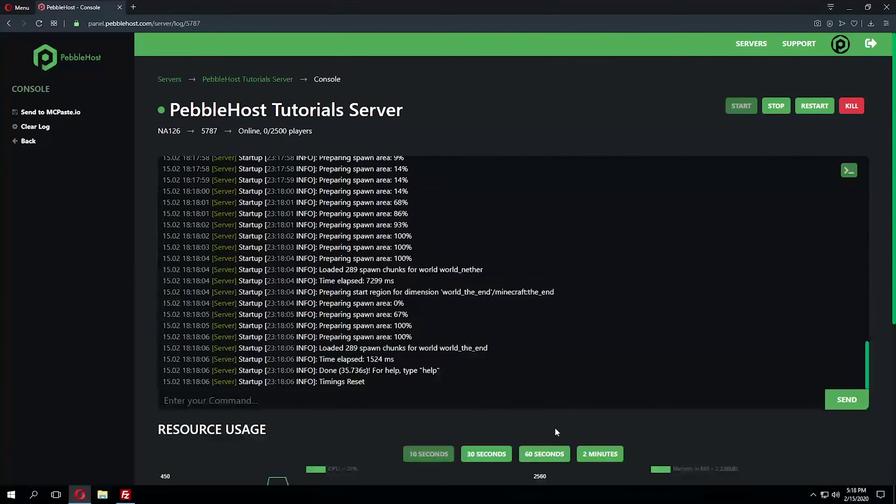